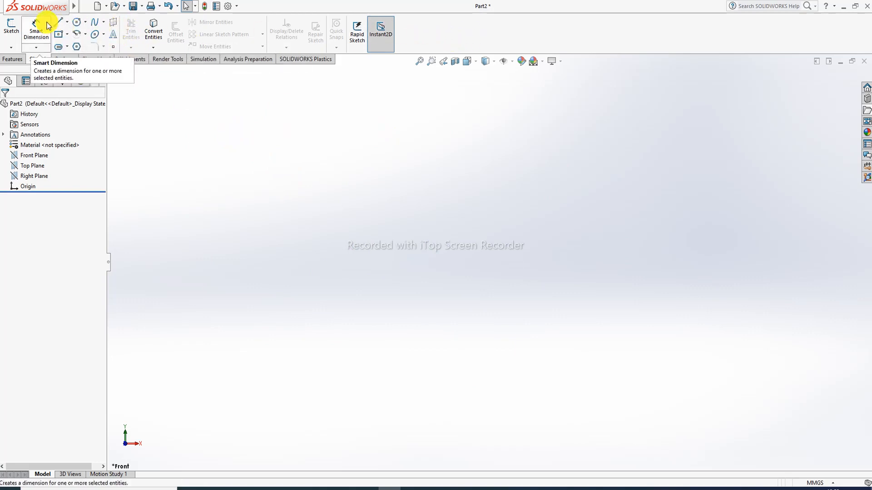
Start a new sketch on the Front Plane
{"action": "mouse_move", "coordinate": [58, 13]}
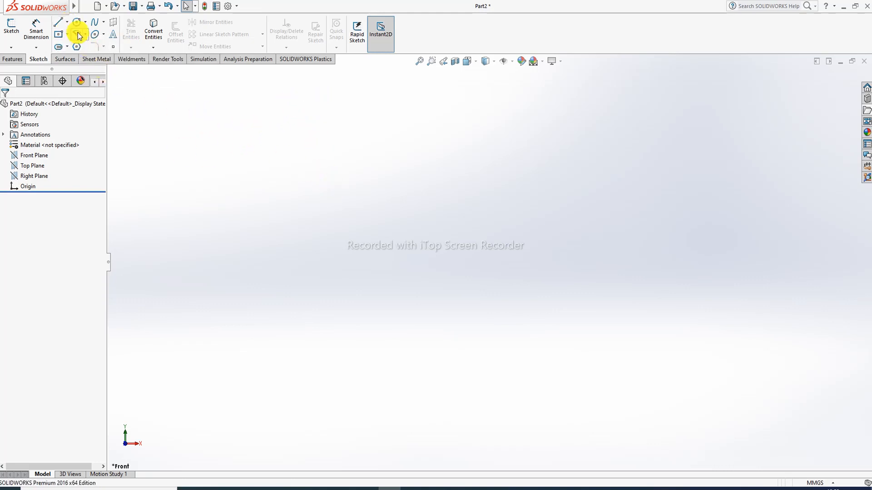
{"action": "left_click", "coordinate": [35, 157]}
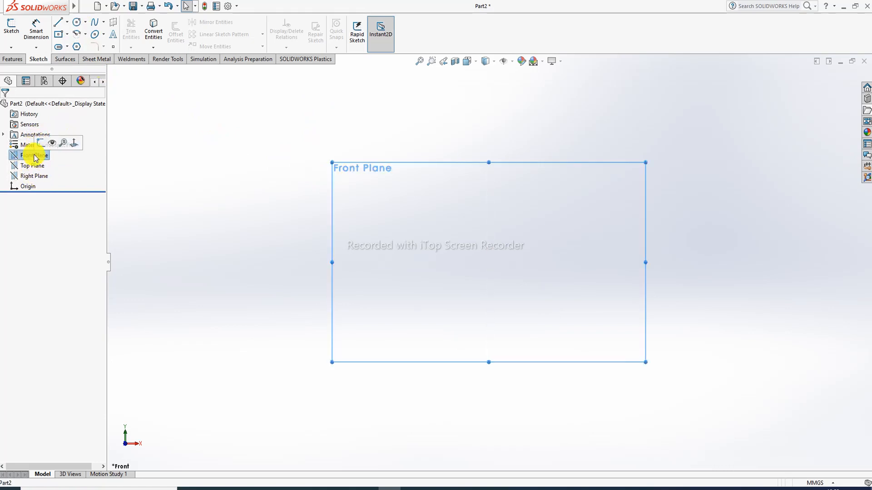
{"action": "left_click", "coordinate": [42, 143]}
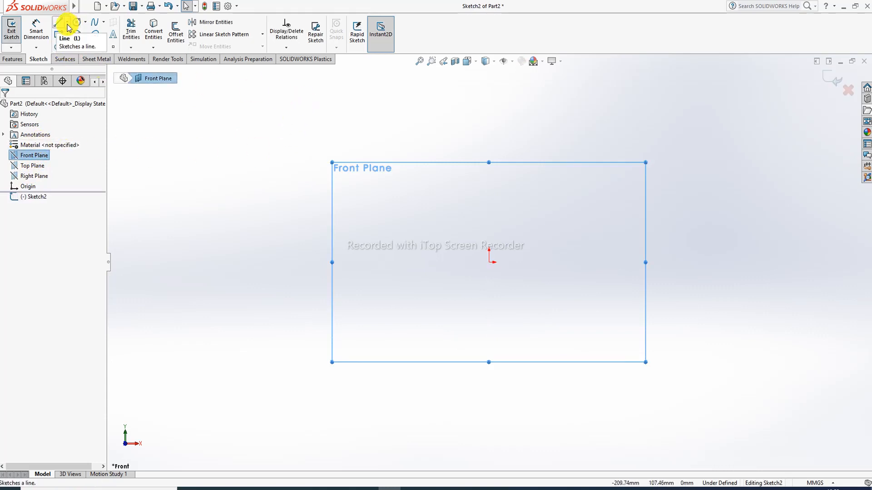
Look at the Line lecture PDF in the browser and return to the SOLIDWORKS sketch
{"action": "left_click", "coordinate": [67, 23]}
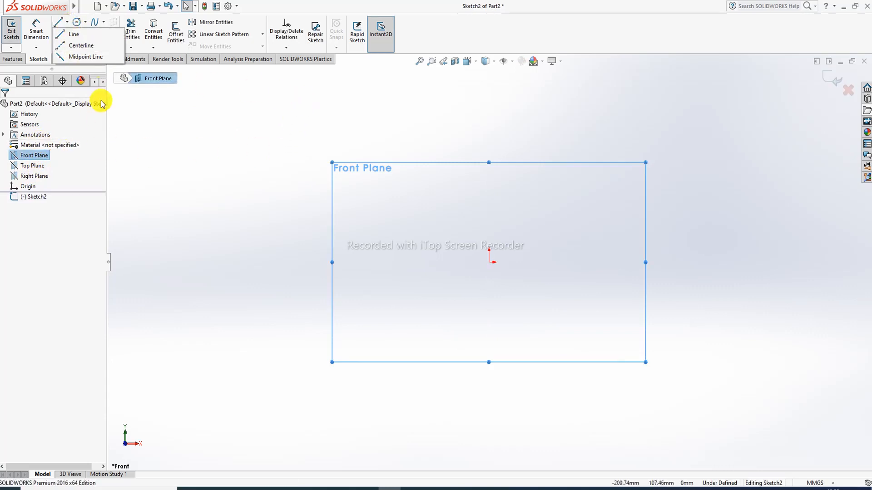
{"action": "left_click", "coordinate": [235, 488]}
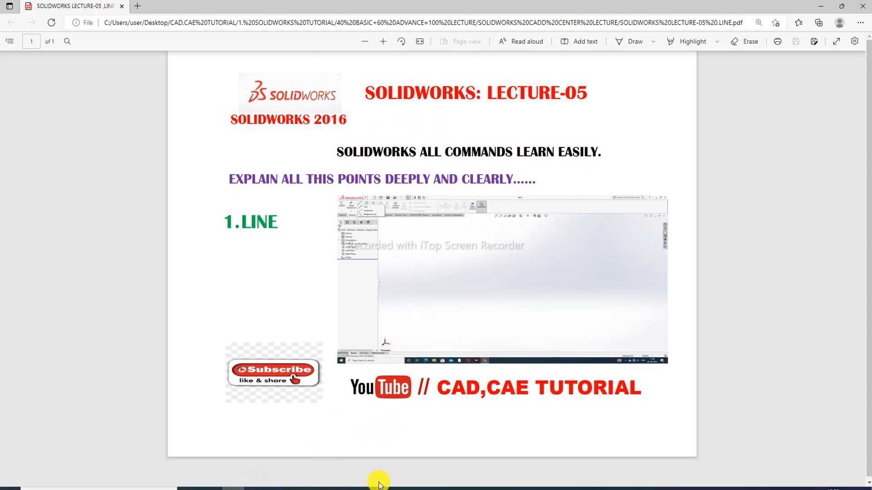
{"action": "left_click", "coordinate": [393, 488]}
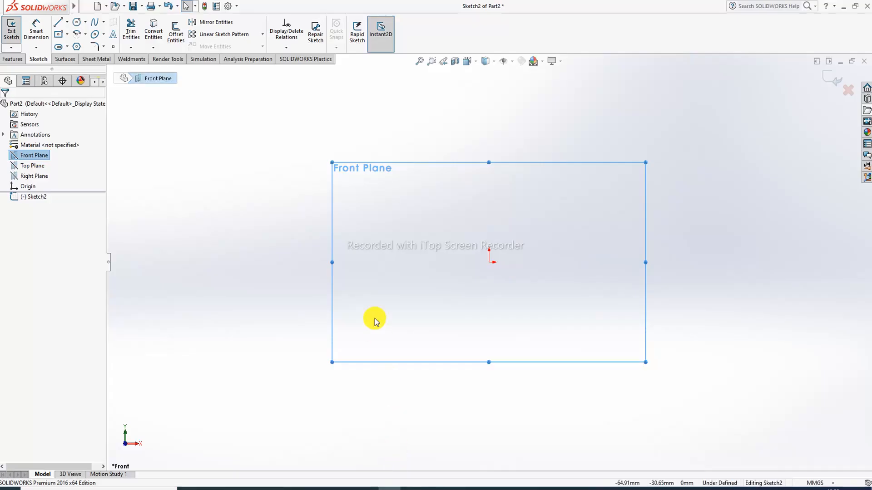
Sketch a single slightly inclined line above the origin with the Line tool and end the chain without adding an arc
{"action": "left_click", "coordinate": [67, 26]}
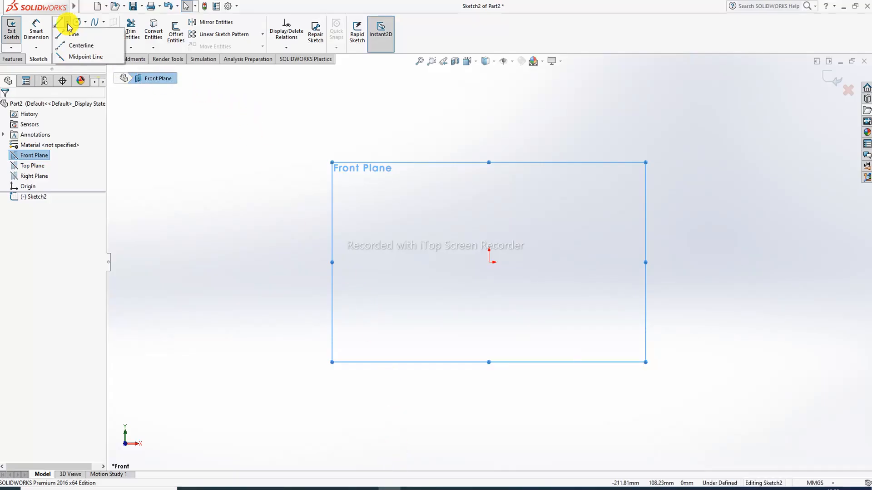
{"action": "left_click", "coordinate": [93, 37]}
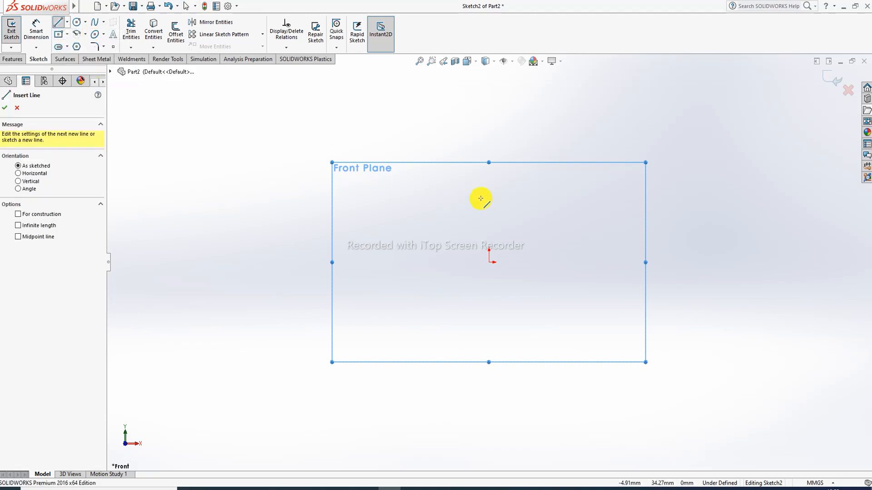
{"action": "left_click", "coordinate": [421, 212]}
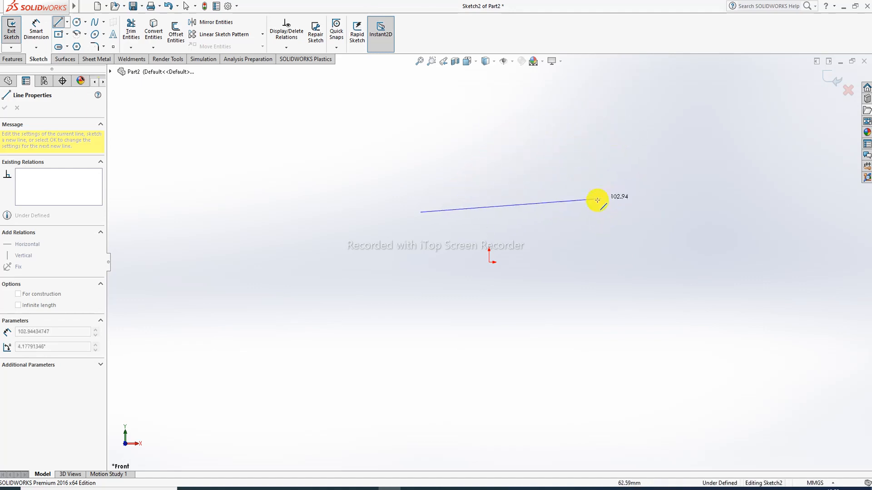
{"action": "left_click", "coordinate": [574, 207]}
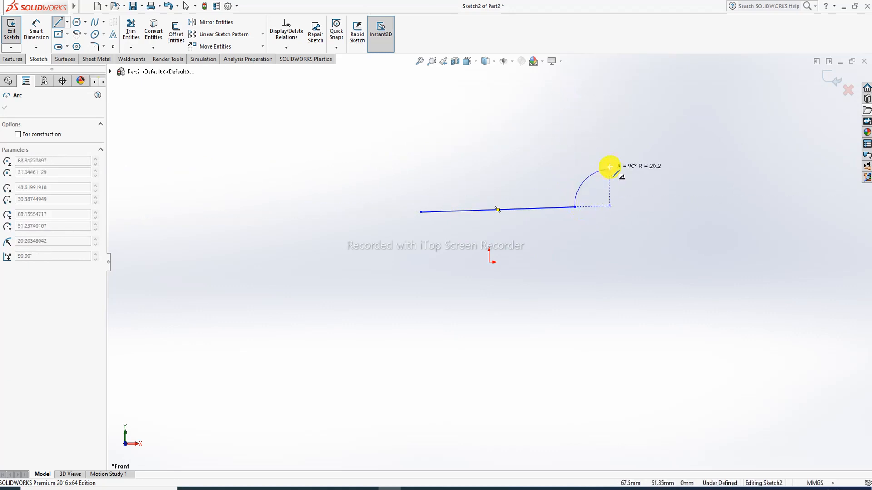
{"action": "key", "text": "Escape"}
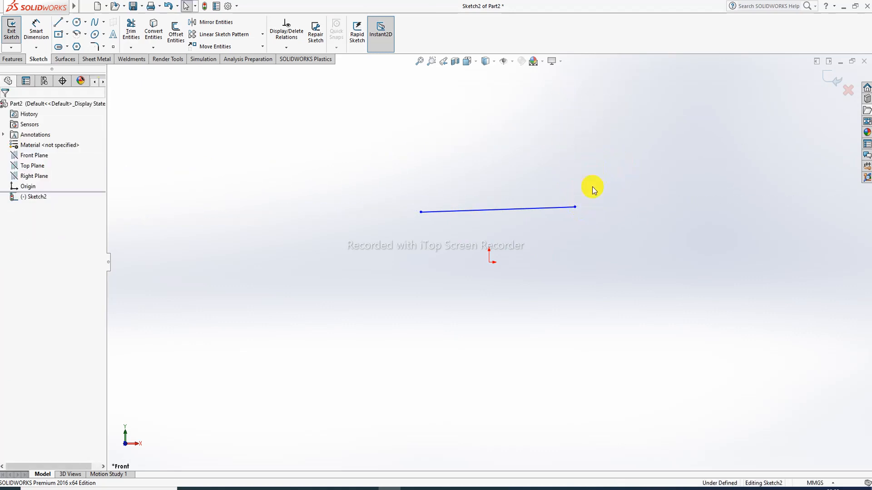
Sketch a closed right triangle to the right of the origin, with a horizontal base about 80 mm and a hypotenuse about 107 mm
{"action": "left_click", "coordinate": [58, 23]}
{"action": "left_click", "coordinate": [565, 287]}
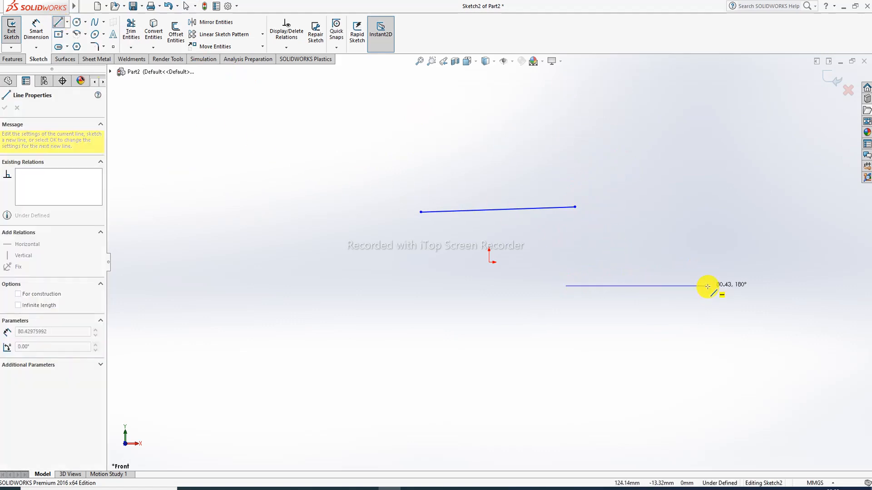
{"action": "left_click", "coordinate": [708, 286]}
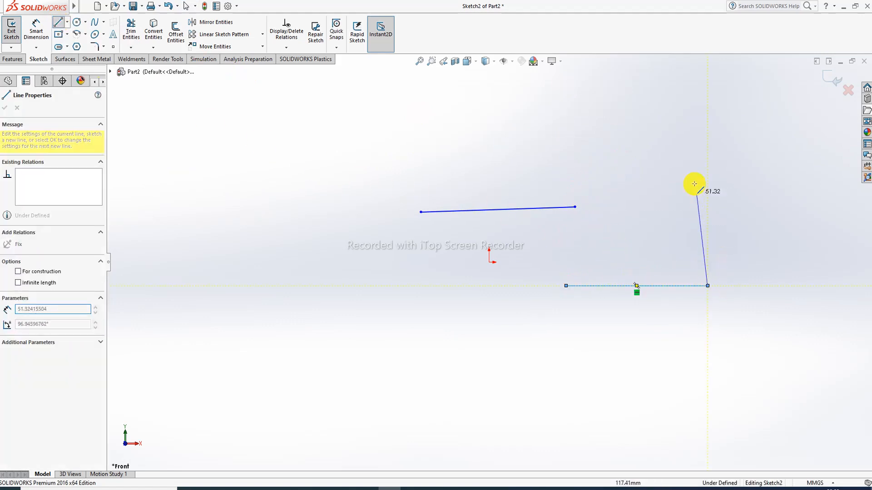
{"action": "left_click", "coordinate": [707, 158]}
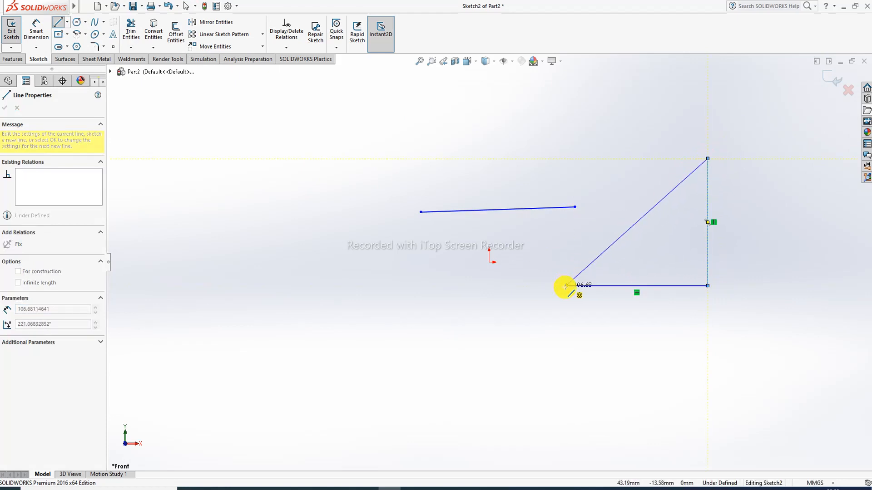
{"action": "left_click", "coordinate": [565, 287]}
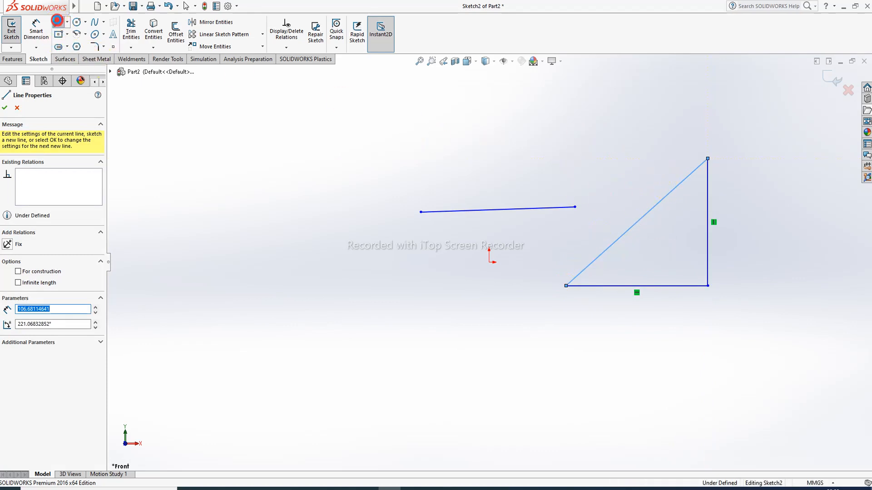
{"action": "left_click", "coordinate": [58, 22]}
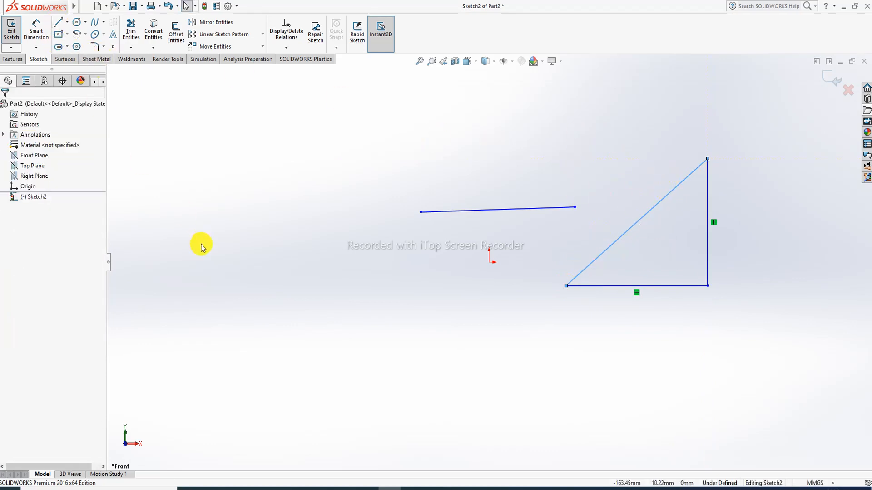
{"action": "left_click", "coordinate": [58, 21]}
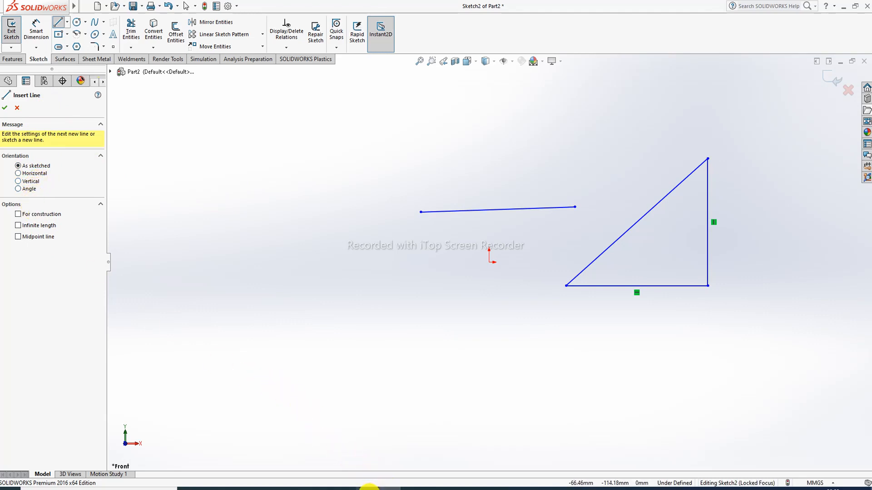
{"action": "key", "text": "Escape"}
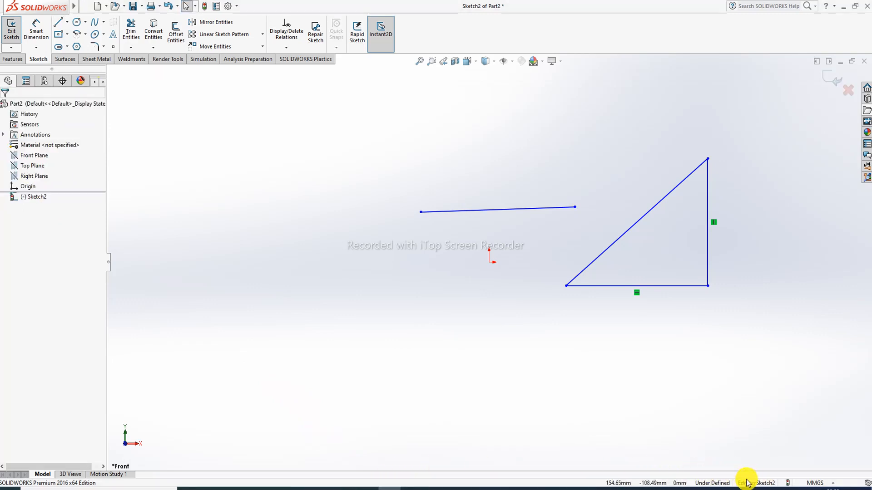
Sketch a closed triangle of three inclined lines to the upper left of the origin, with a closing side about 68 mm
{"action": "left_click", "coordinate": [67, 22]}
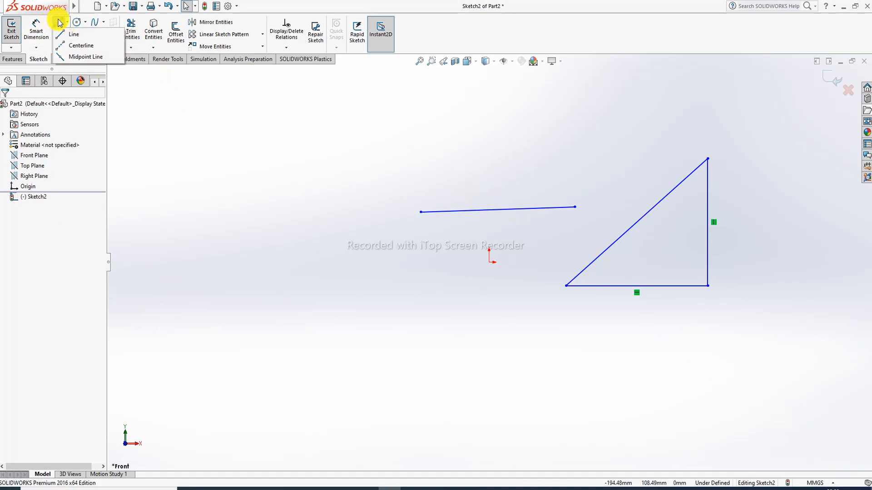
{"action": "left_click", "coordinate": [57, 22]}
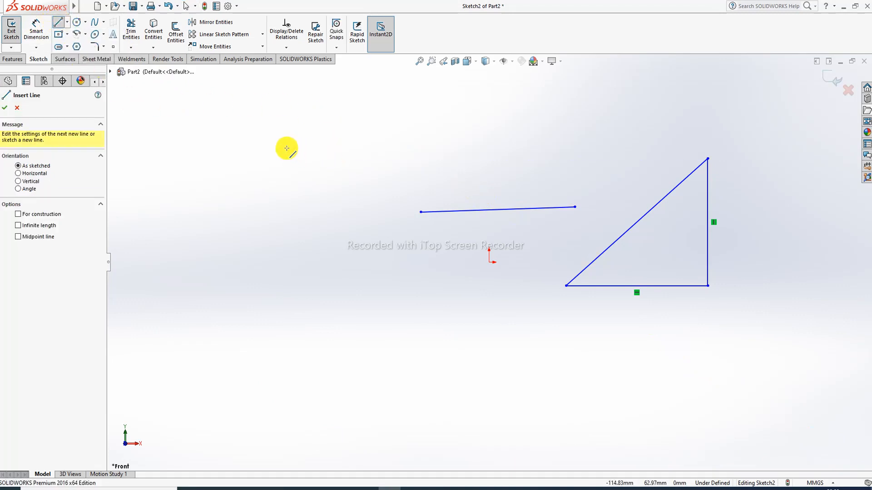
{"action": "left_click", "coordinate": [332, 141]}
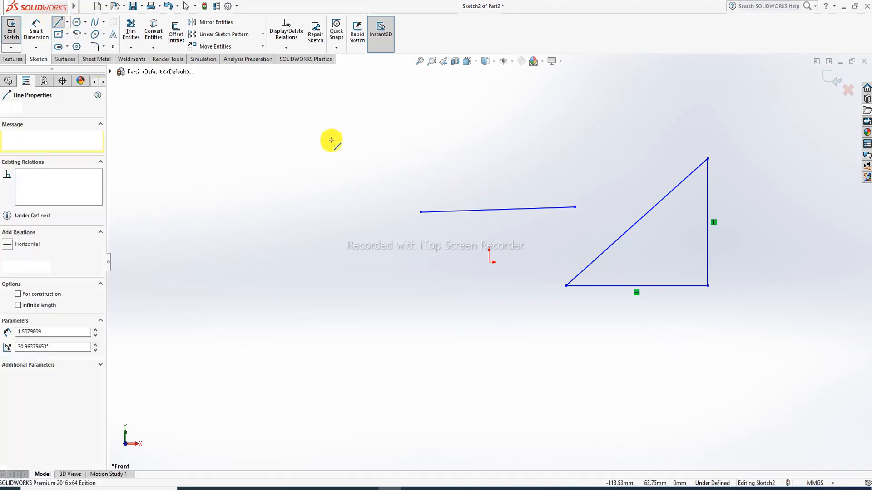
{"action": "left_click", "coordinate": [390, 130]}
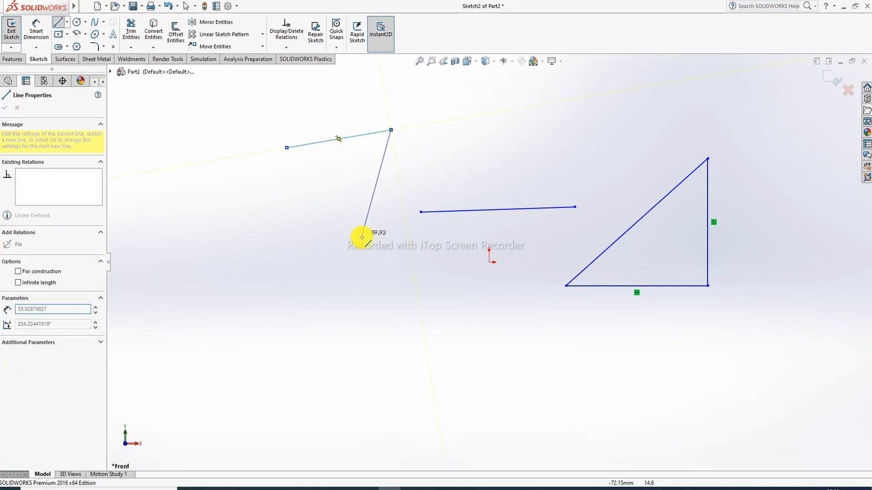
{"action": "left_click", "coordinate": [352, 250]}
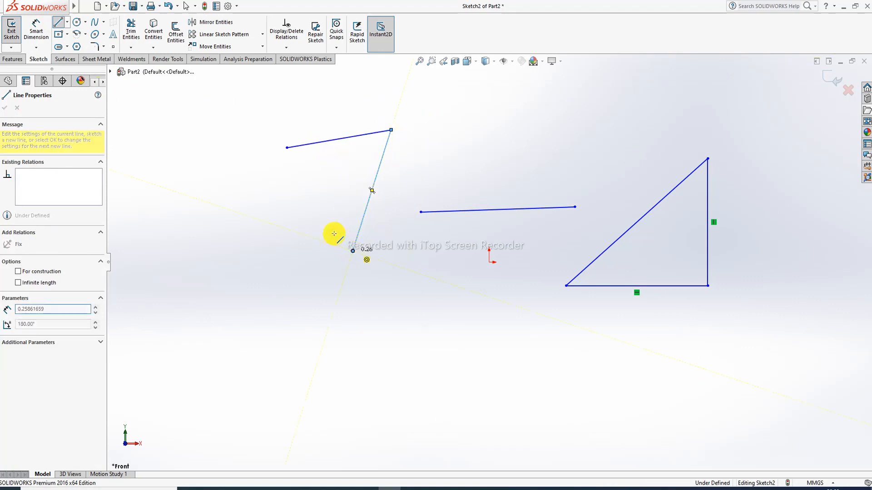
{"action": "left_click", "coordinate": [286, 149]}
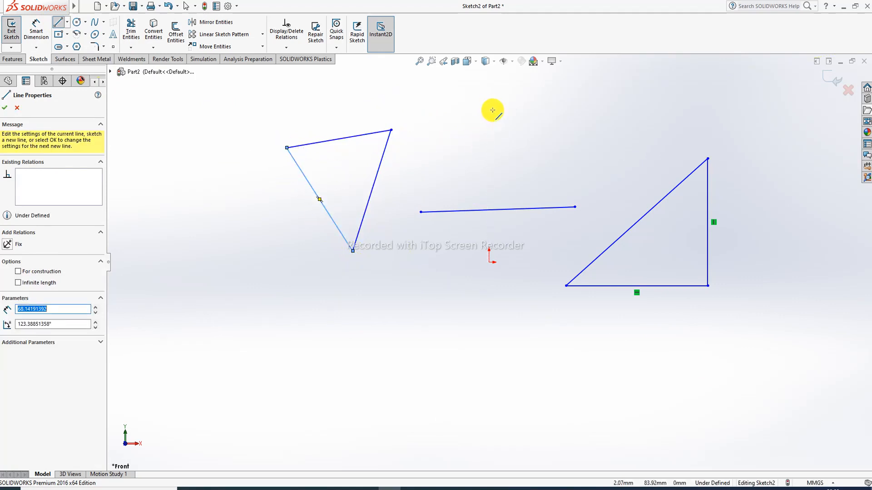
{"action": "right_click", "coordinate": [493, 110]}
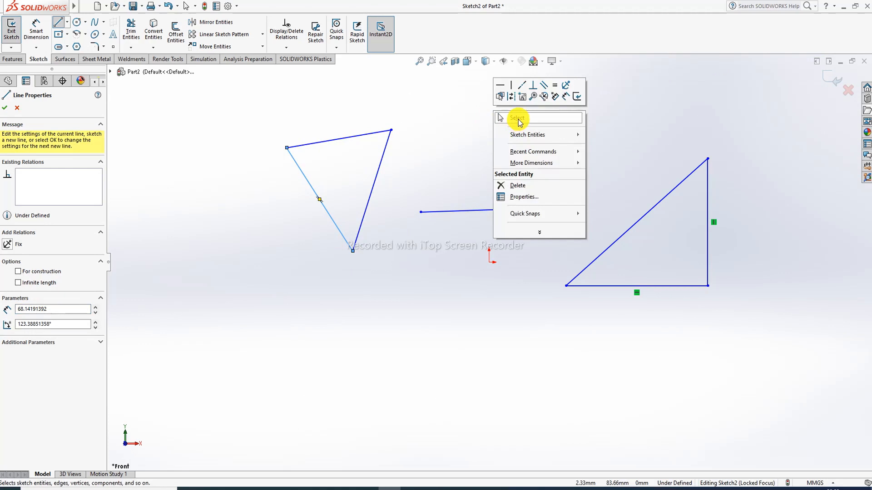
{"action": "right_click", "coordinate": [462, 130]}
{"action": "left_click", "coordinate": [436, 145]}
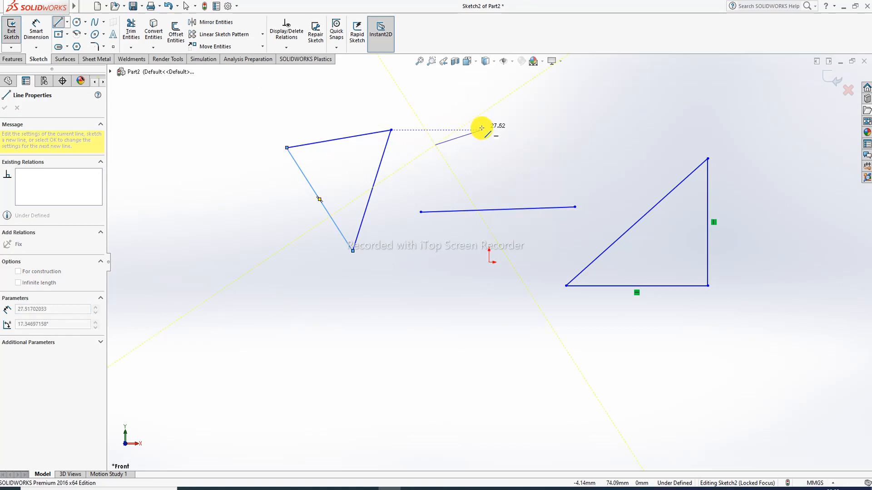
{"action": "key", "text": "Escape"}
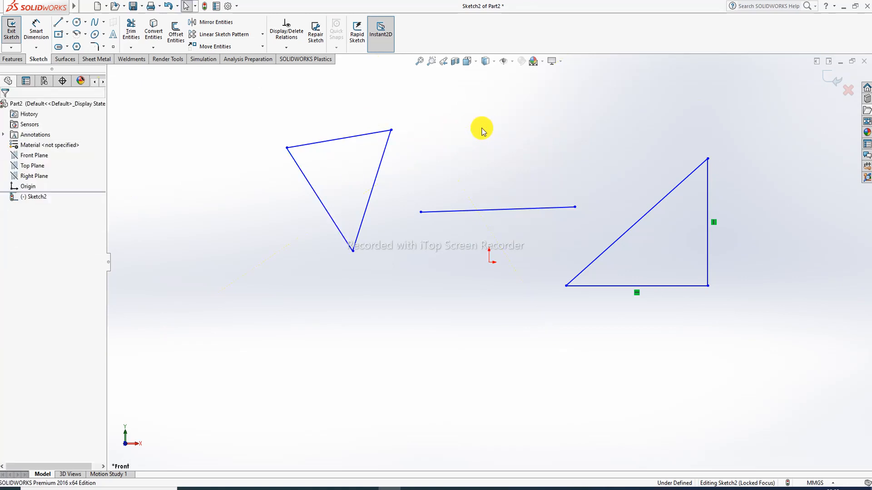
Sketch an open inverted V of two connected lines below the left triangle and leave the Line tool
{"action": "left_click", "coordinate": [58, 22]}
{"action": "left_click", "coordinate": [251, 353]}
{"action": "left_click", "coordinate": [324, 276]}
{"action": "left_click", "coordinate": [415, 347]}
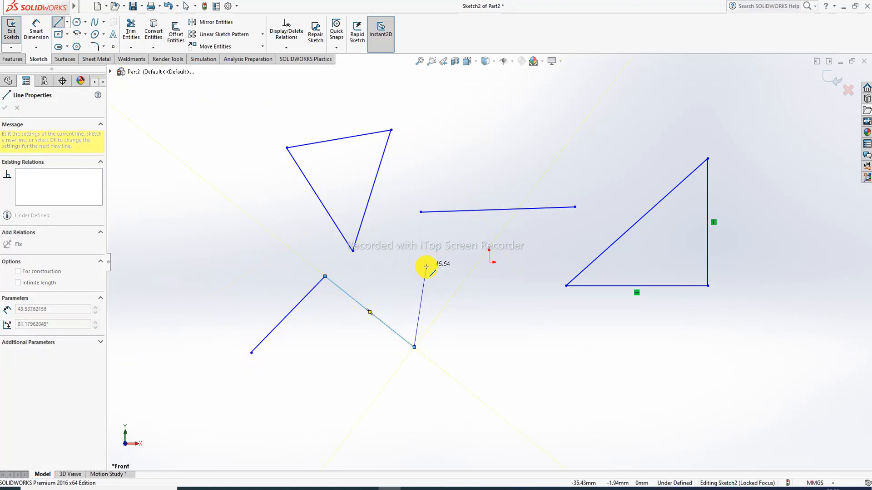
{"action": "right_click", "coordinate": [426, 268]}
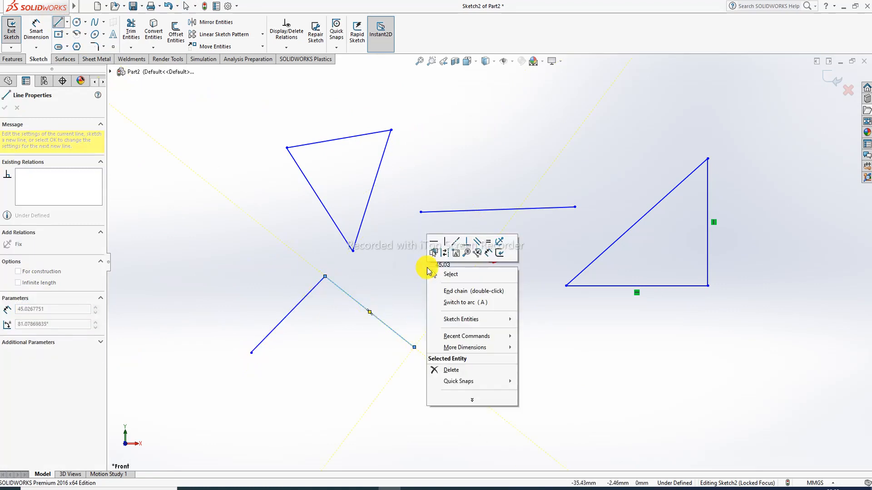
{"action": "left_click", "coordinate": [461, 276]}
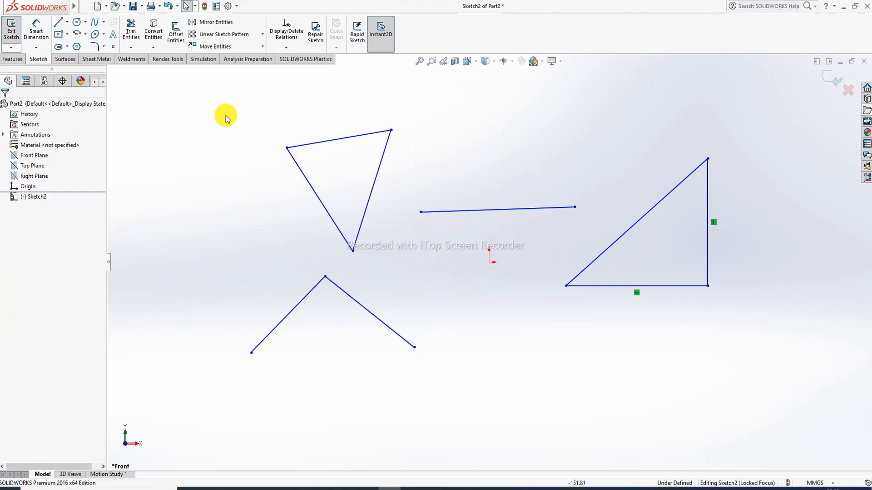
Sketch a closed centerline triangle above the right triangle, with an upper side about 56 mm and a closing side about 47 mm
{"action": "left_click", "coordinate": [67, 22]}
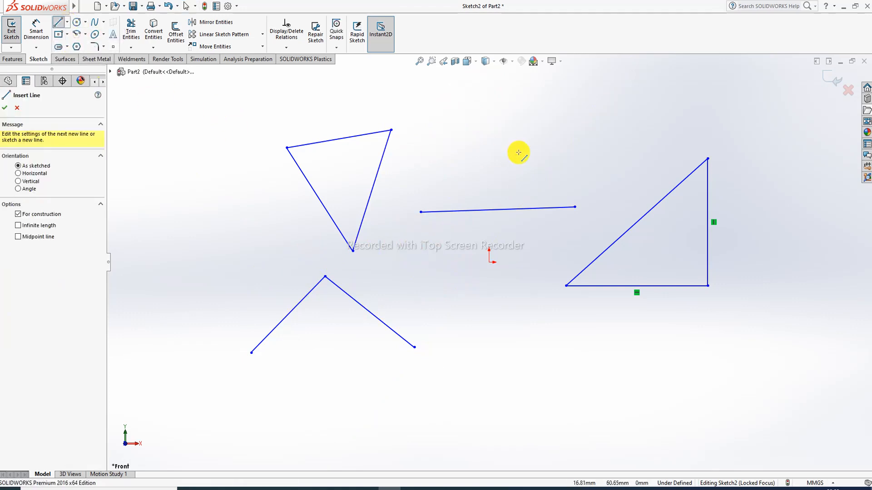
{"action": "left_click", "coordinate": [550, 125]}
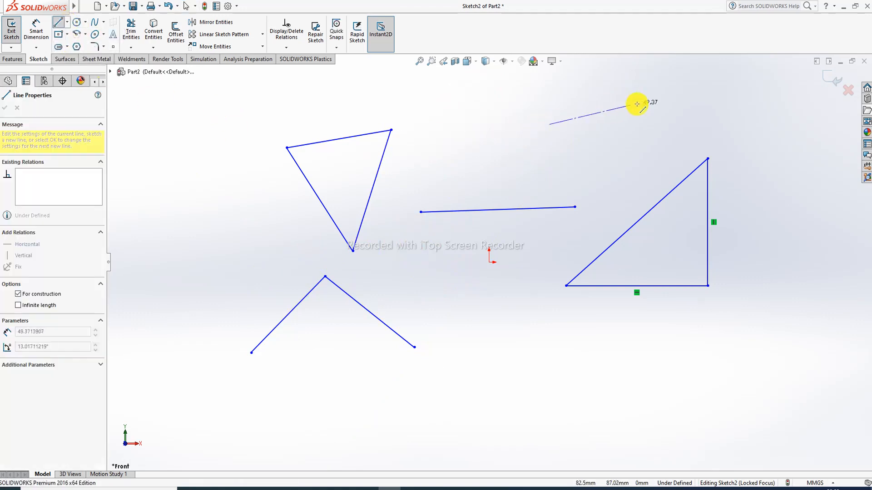
{"action": "left_click", "coordinate": [643, 93]}
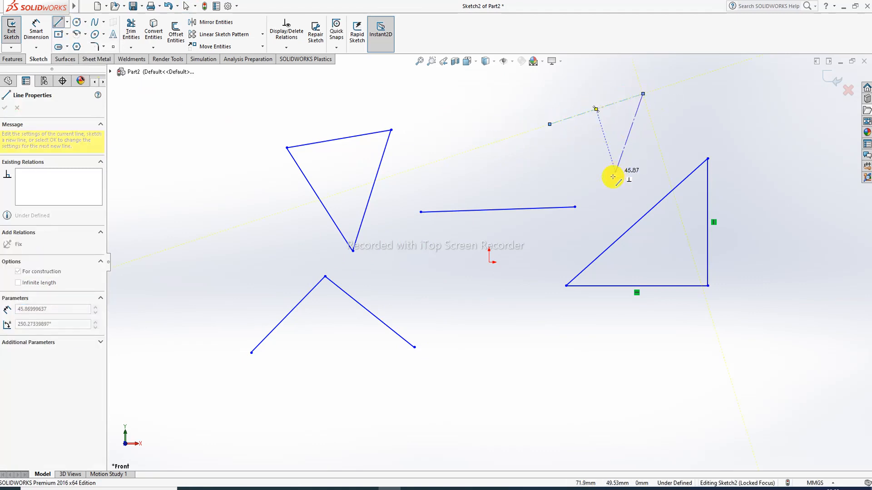
{"action": "left_click", "coordinate": [607, 186]}
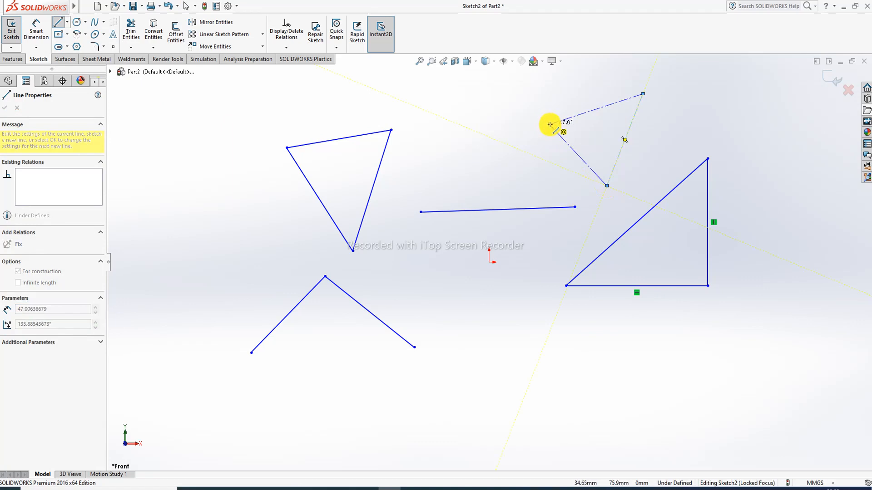
{"action": "right_click", "coordinate": [462, 112]}
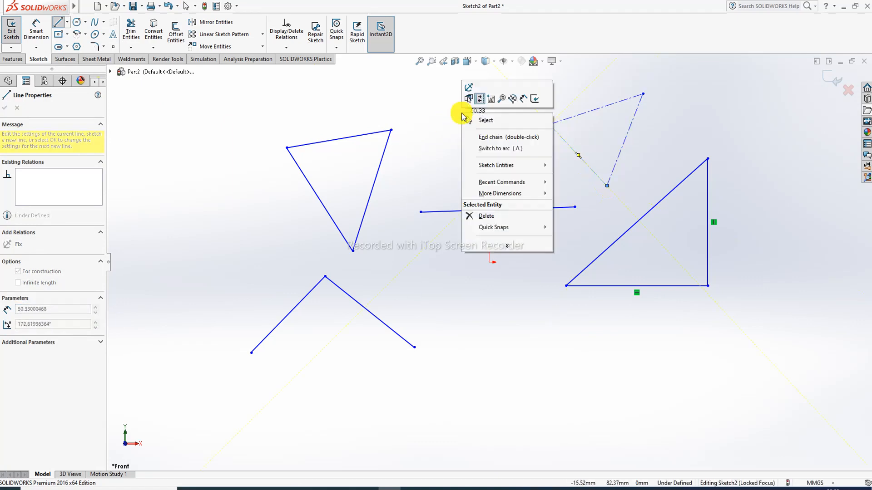
{"action": "left_click", "coordinate": [484, 120]}
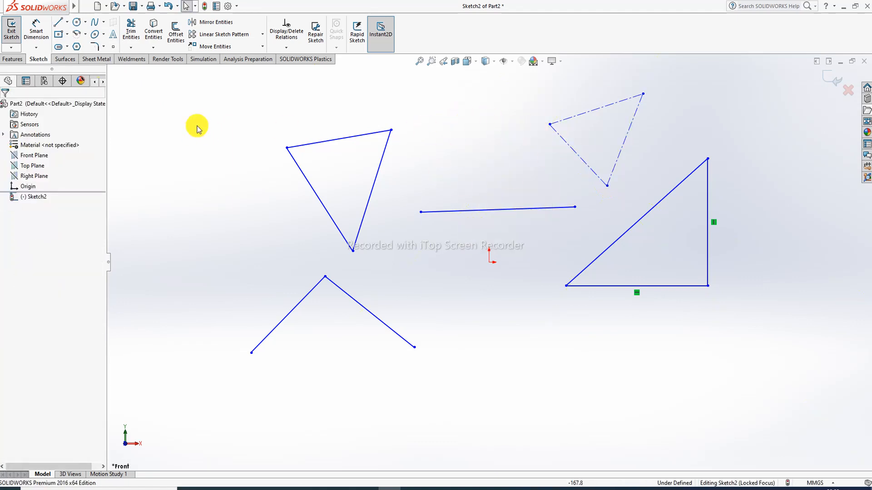
Make the upper side of the solid-line triangle left of the origin horizontal and the inverted V's left line vertical
{"action": "left_click", "coordinate": [355, 136]}
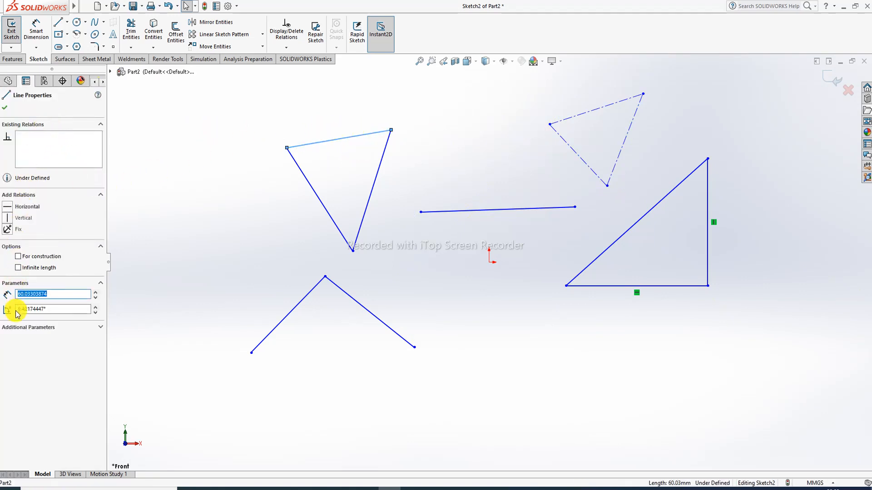
{"action": "left_click", "coordinate": [26, 206]}
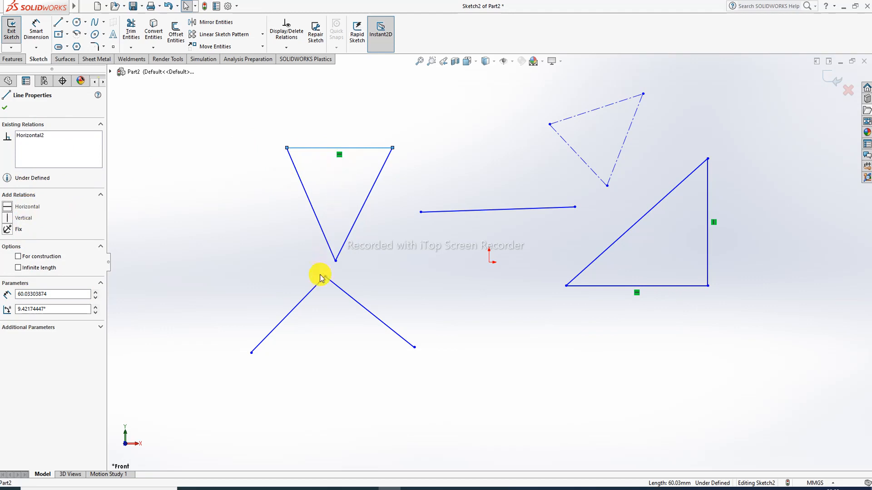
{"action": "left_click", "coordinate": [300, 303]}
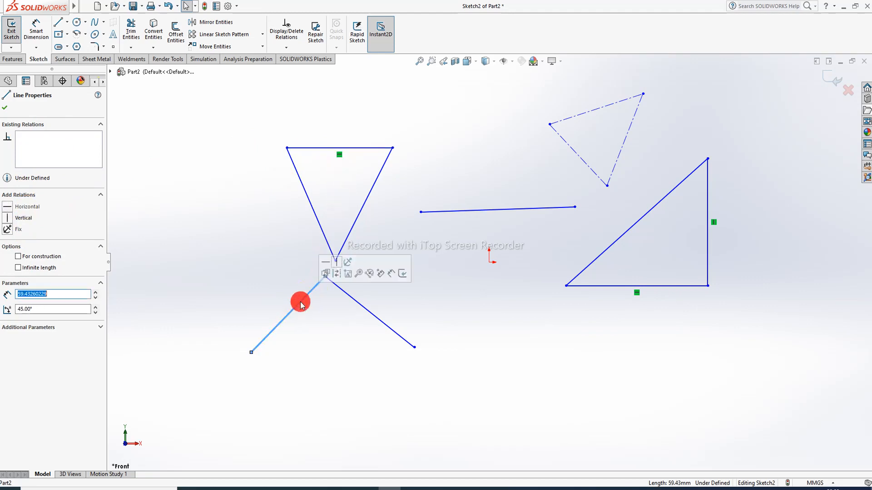
{"action": "left_click", "coordinate": [26, 218]}
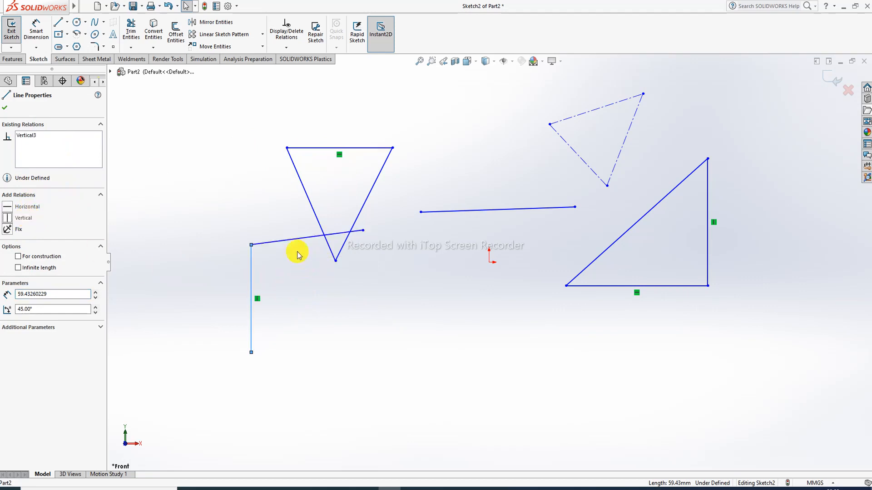
{"action": "left_click", "coordinate": [276, 276]}
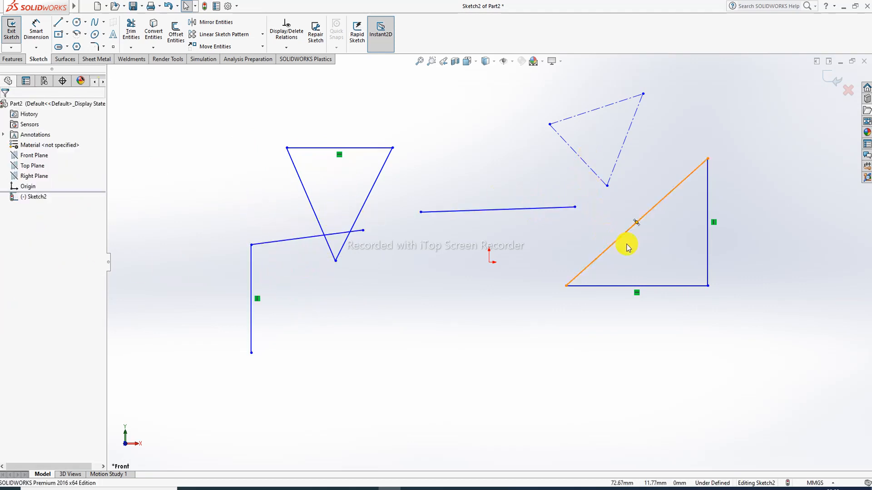
Inspect the relations on the right triangle's base and add a Horizontal relation to the inclined line of the open two-line chain
{"action": "left_click", "coordinate": [657, 286]}
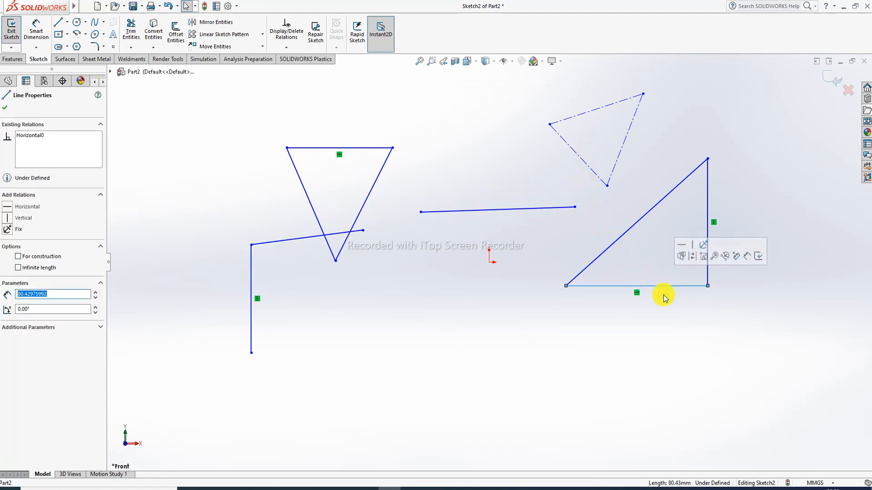
{"action": "left_click", "coordinate": [665, 304]}
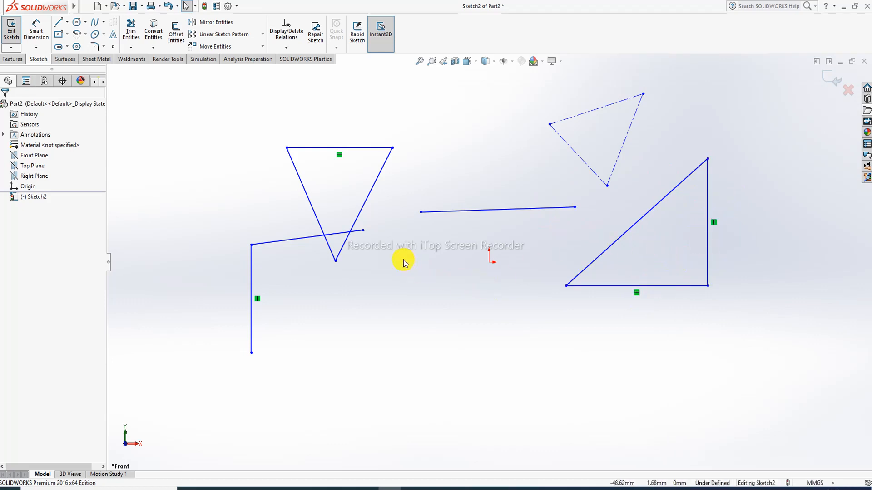
{"action": "left_click", "coordinate": [299, 238]}
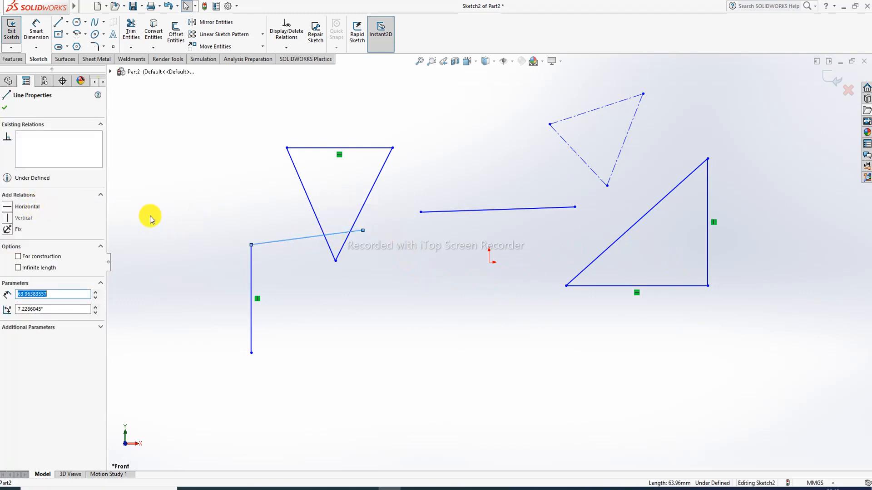
{"action": "left_click", "coordinate": [18, 208]}
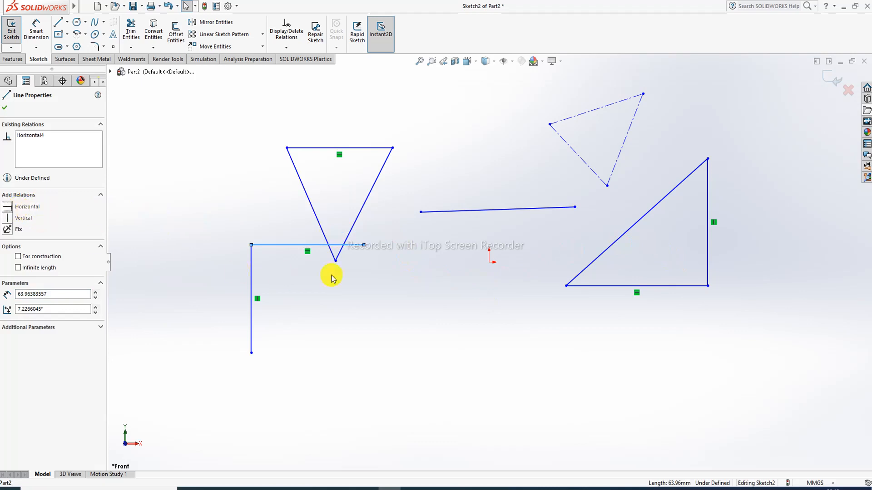
{"action": "left_click", "coordinate": [366, 275]}
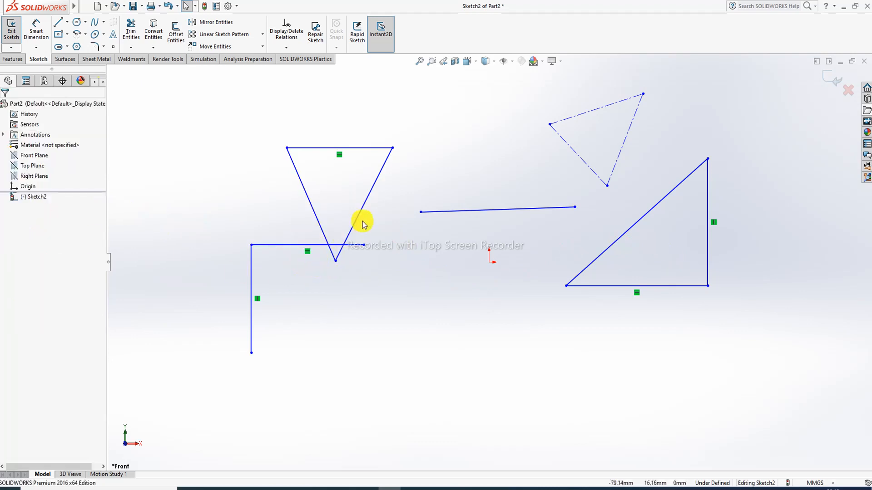
Add a Horizontal relation to the upper side of the centerline triangle
{"action": "left_click", "coordinate": [590, 110]}
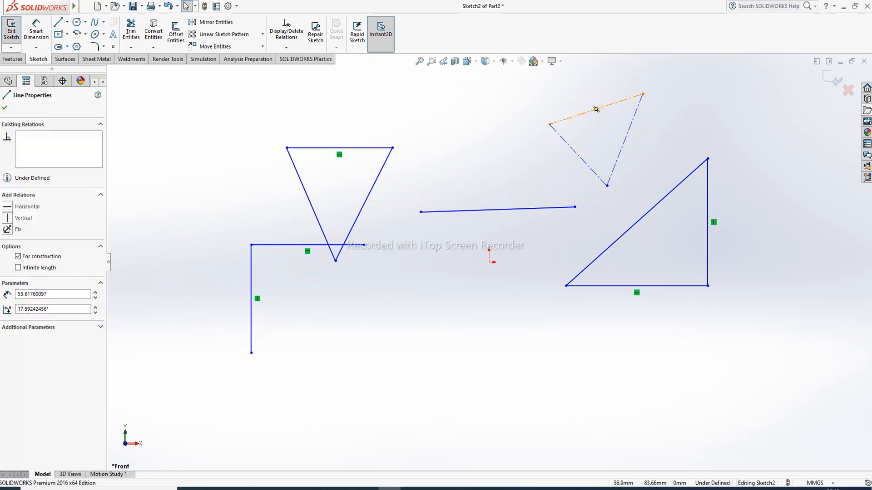
{"action": "left_click", "coordinate": [24, 208]}
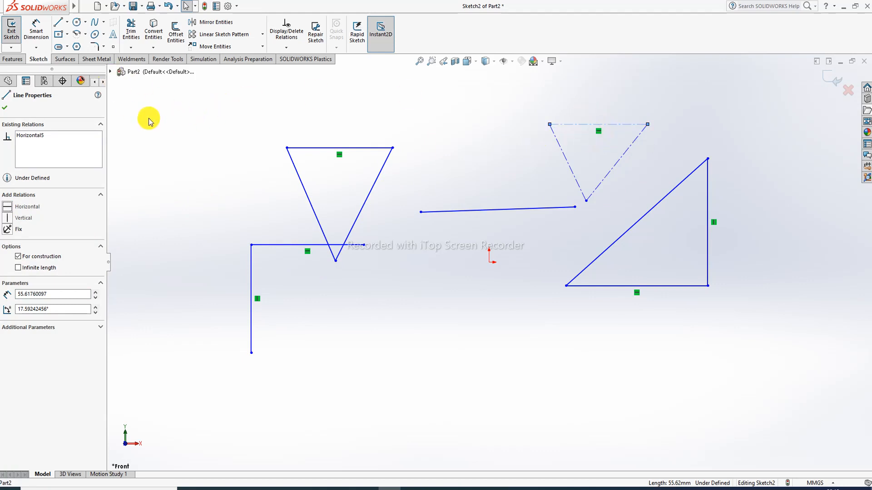
{"action": "left_click", "coordinate": [132, 109]}
Sketch an inclined midpoint line below the origin, about 117 mm long at about 21°, and leave the Midpoint Line tool
{"action": "left_click", "coordinate": [67, 23]}
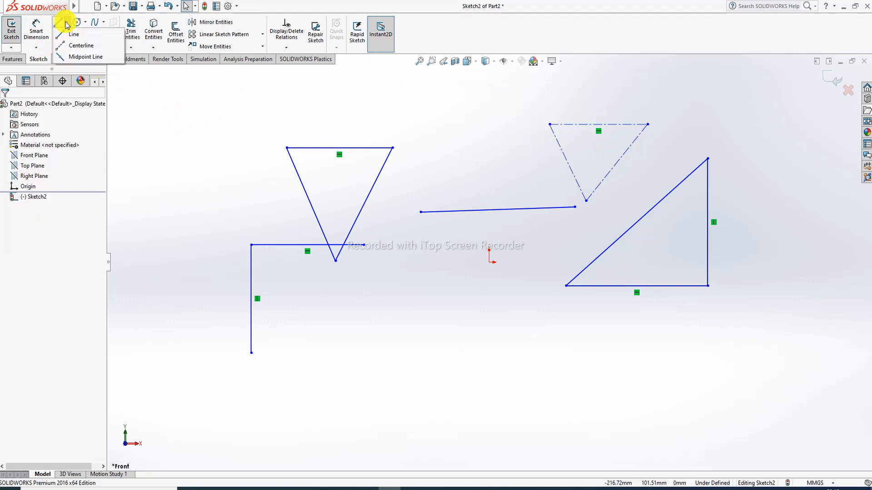
{"action": "left_click", "coordinate": [84, 57]}
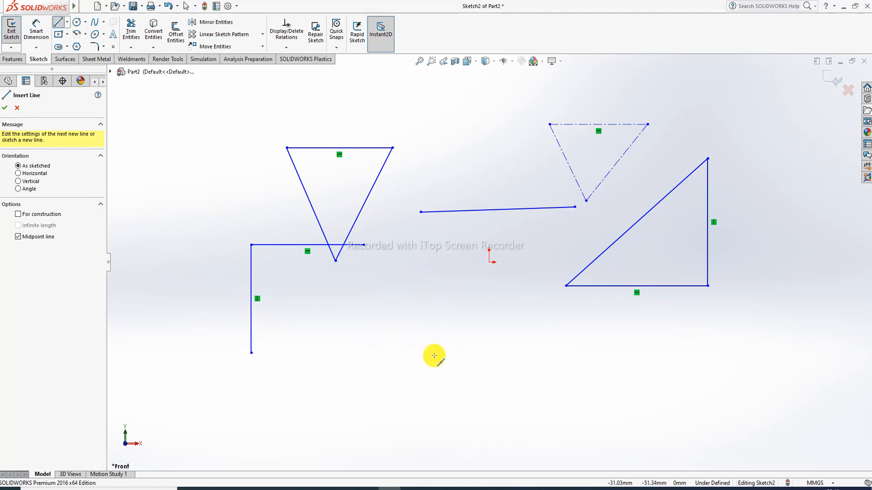
{"action": "left_click", "coordinate": [435, 356]}
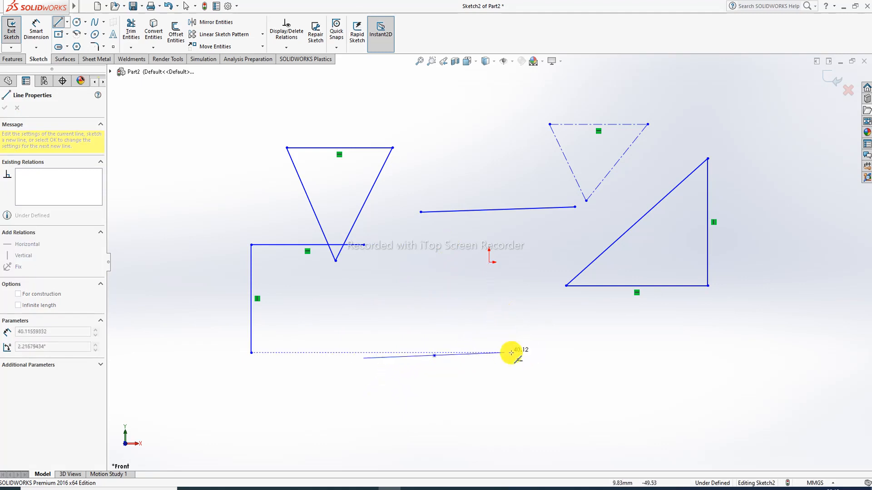
{"action": "left_click", "coordinate": [531, 318]}
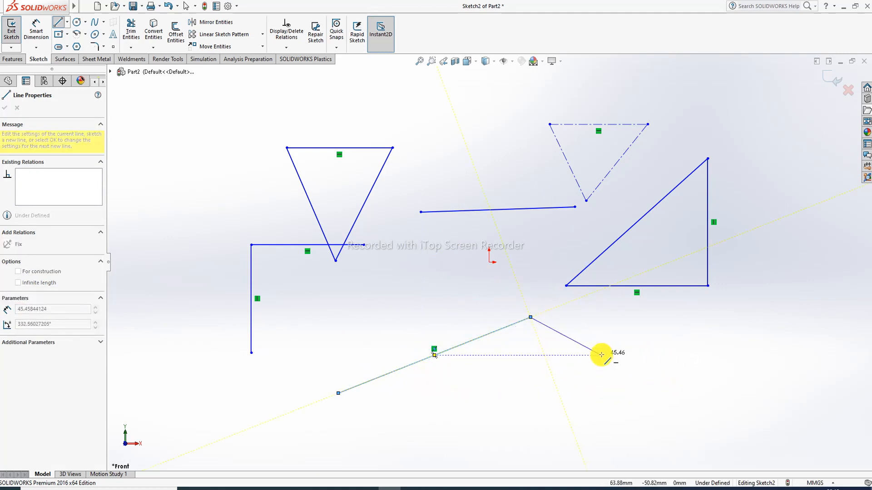
{"action": "right_click", "coordinate": [625, 353]}
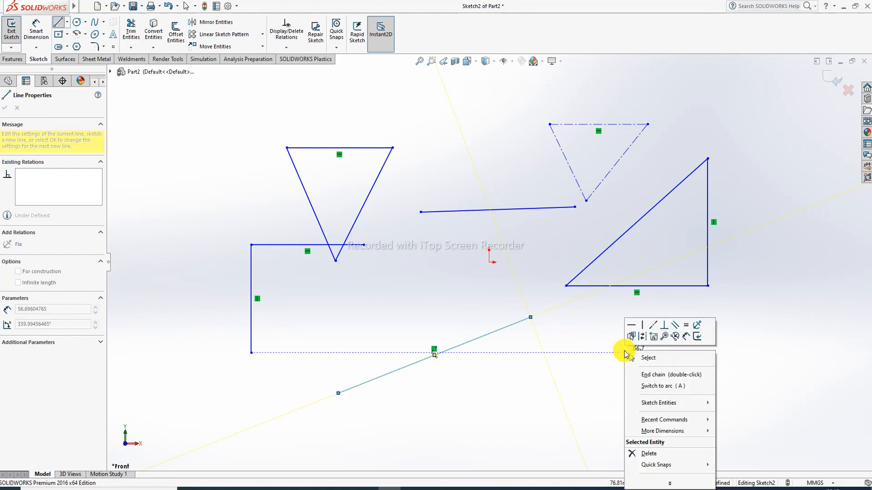
{"action": "left_click", "coordinate": [655, 359]}
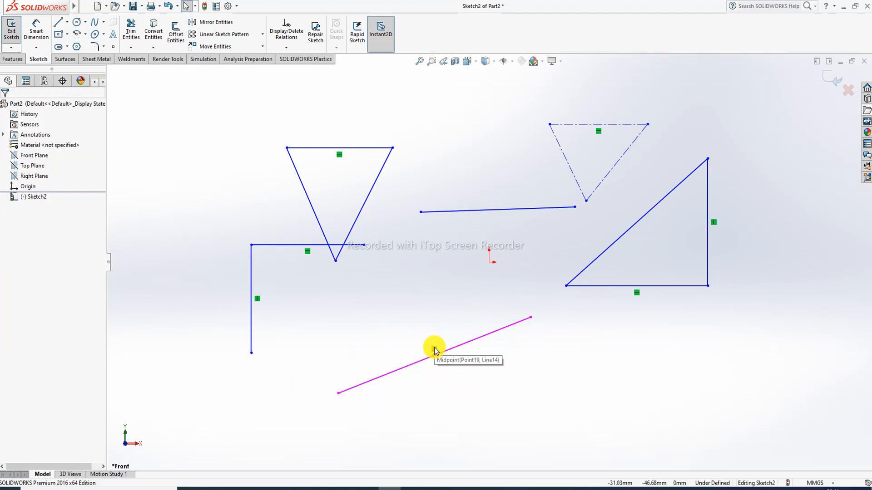
Add a Horizontal relation to the midpoint line and switch to the SOLIDWORKS Lecture-05 Line PDF in the browser
{"action": "left_click", "coordinate": [457, 350]}
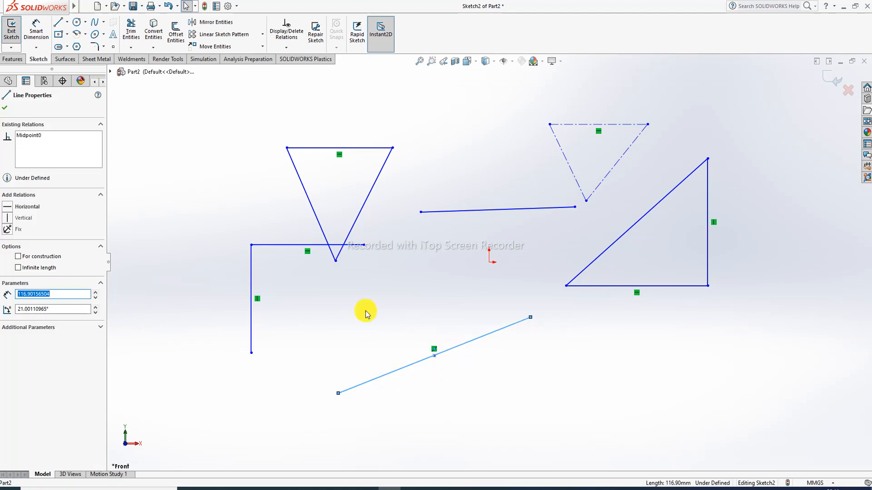
{"action": "left_click", "coordinate": [29, 208]}
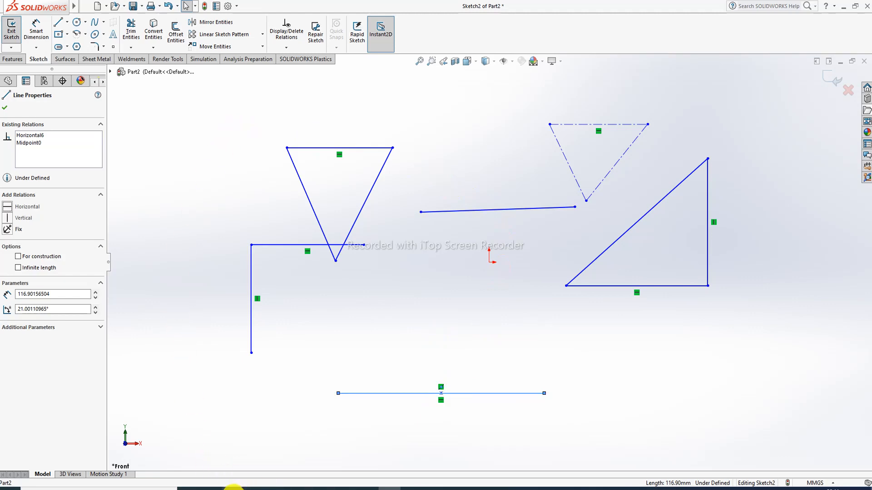
{"action": "left_click", "coordinate": [233, 489]}
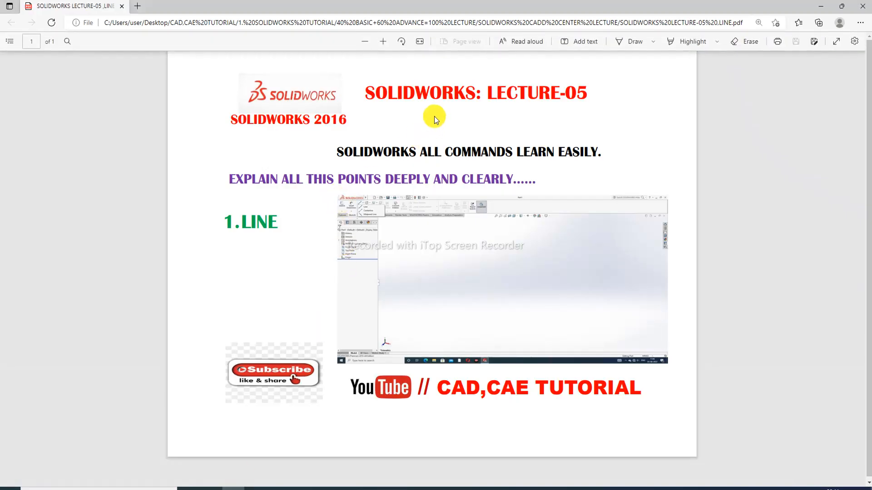